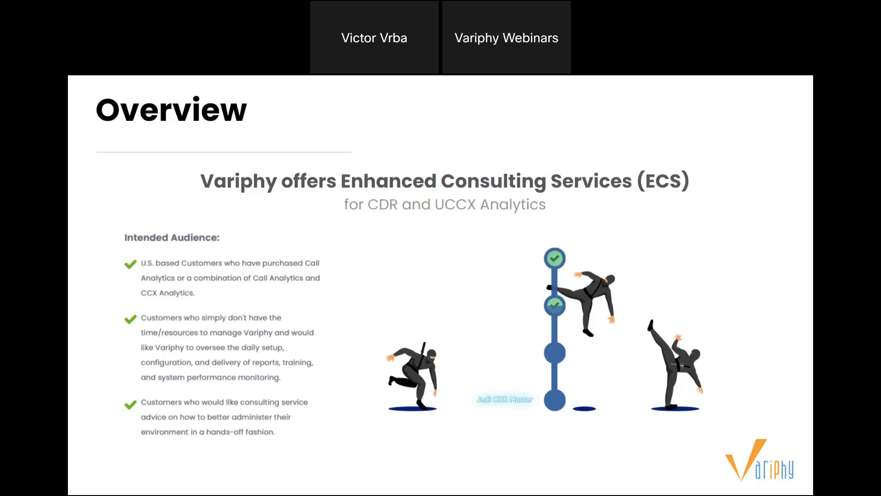
pyautogui.press('Right')
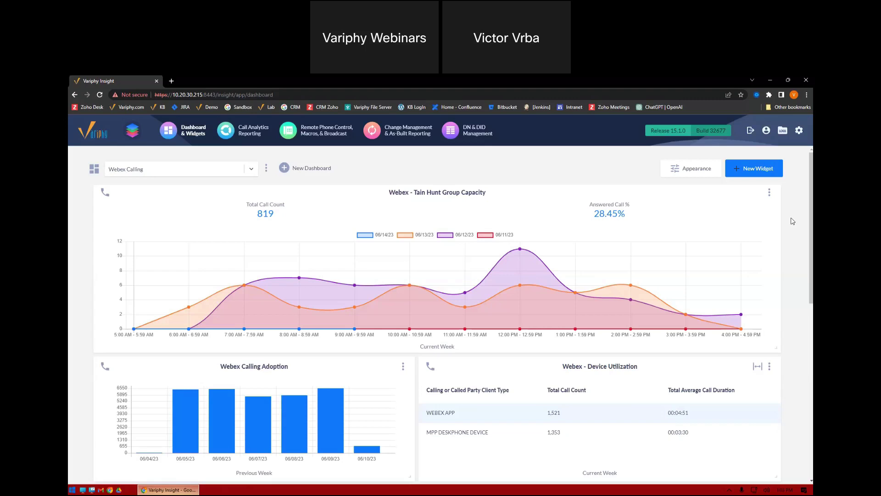
# Review the configuration, search sets and time period of the Webex - Tain office Hunt group widget, then close it without saving
pyautogui.moveTo(811, 184); pyautogui.dragTo(799, 283)
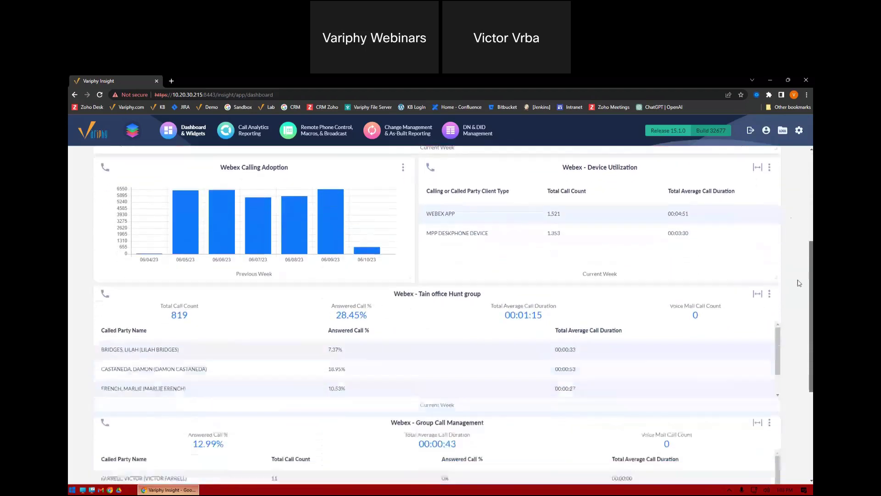
pyautogui.scroll(-2, 799, 283)
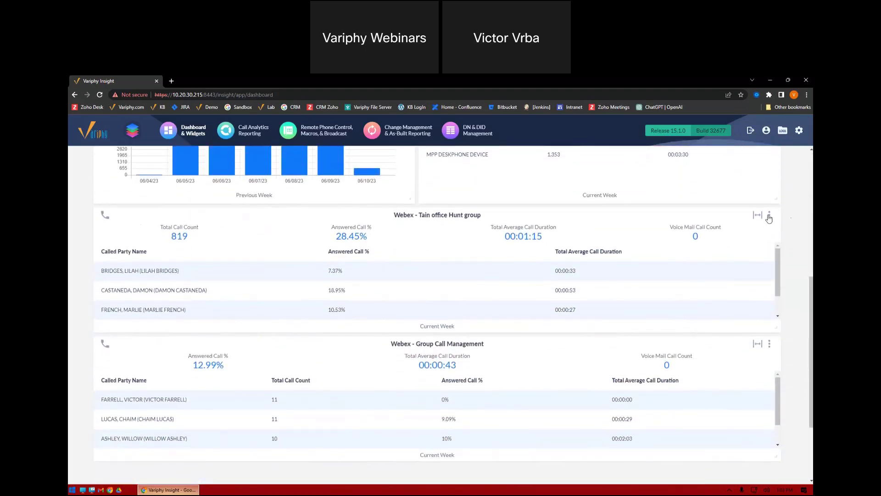
pyautogui.click(769, 217)
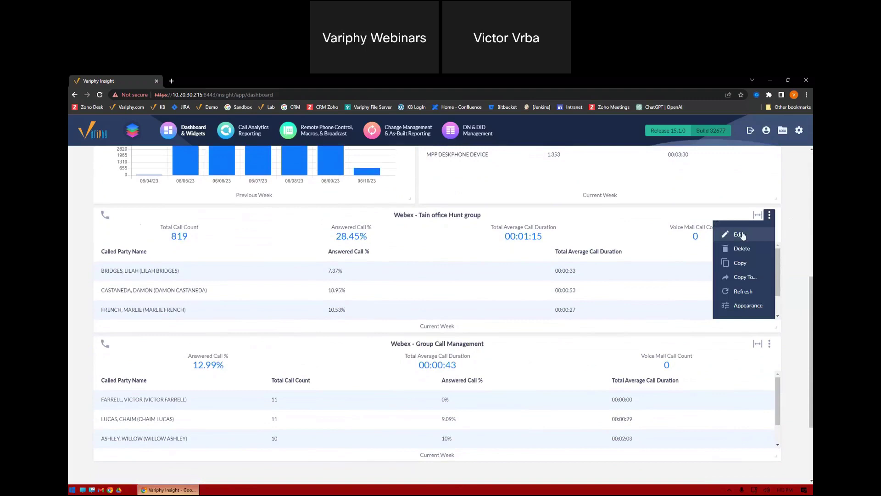
pyautogui.click(743, 236)
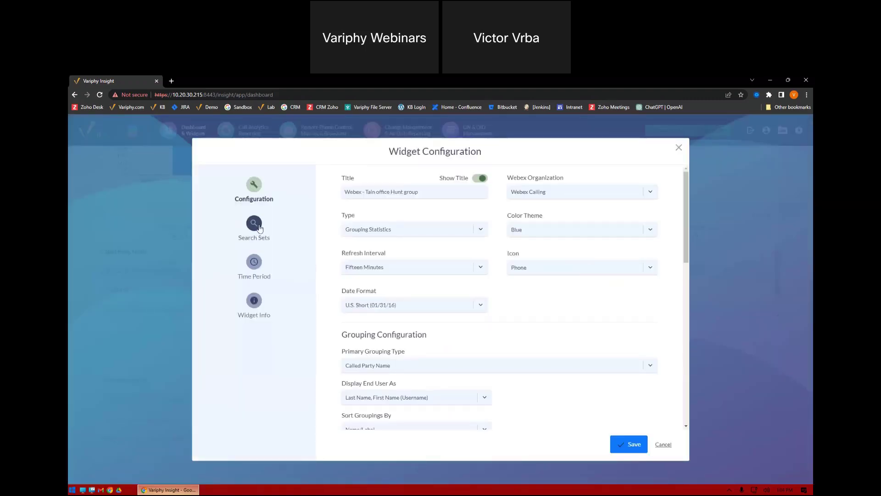
pyautogui.scroll(-5, 541, 330)
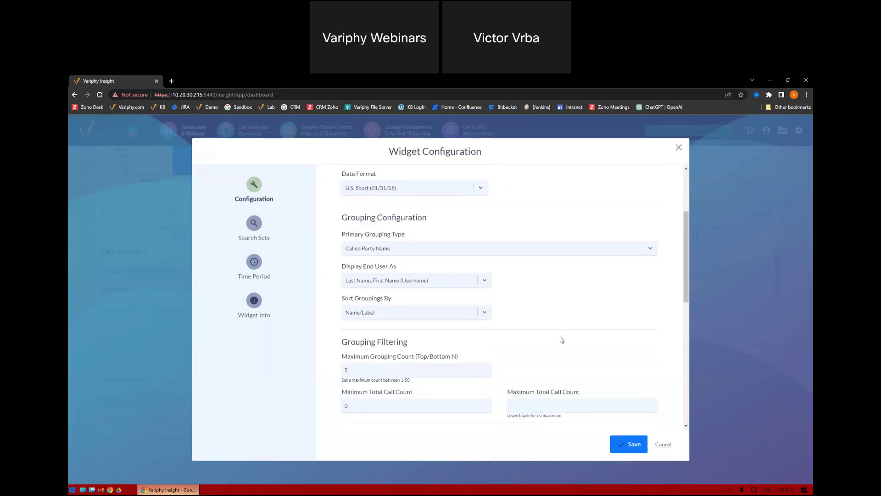
pyautogui.scroll(-2, 561, 338)
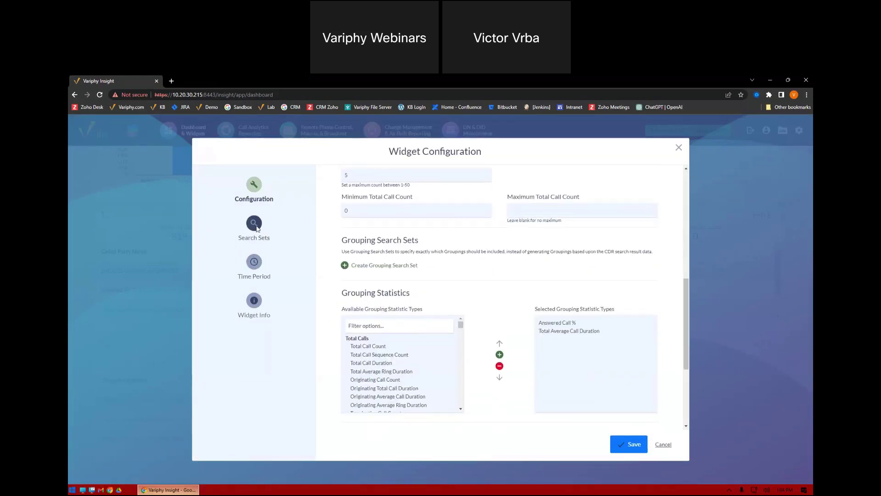
pyautogui.click(254, 223)
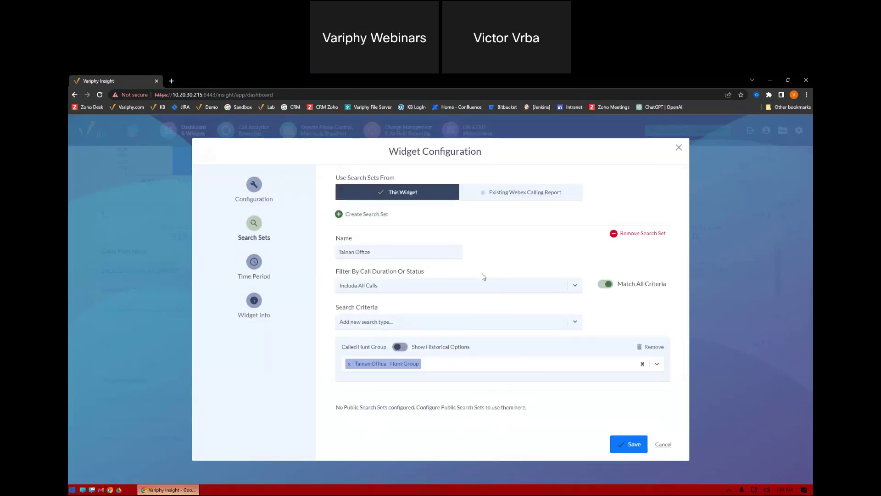
pyautogui.click(255, 263)
pyautogui.click(663, 444)
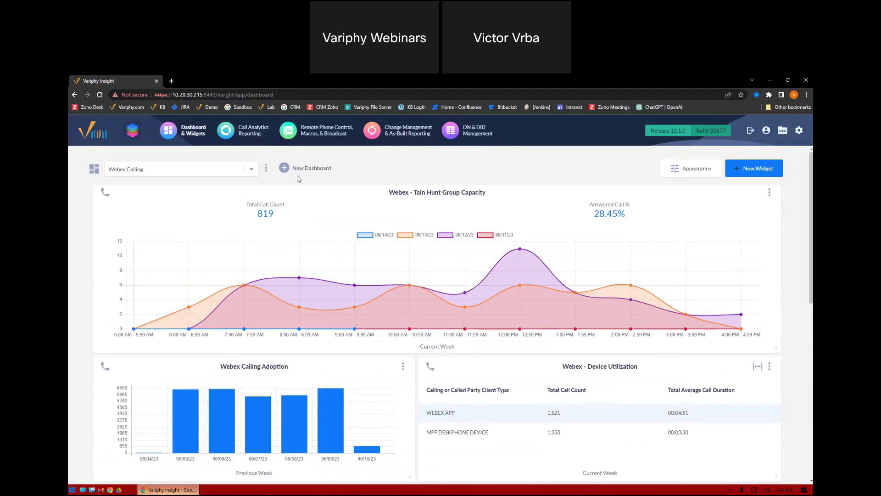
# Switch to the CUCM Analytics dashboard and look over its real-time hunt group agent and device status widgets
pyautogui.click(252, 169)
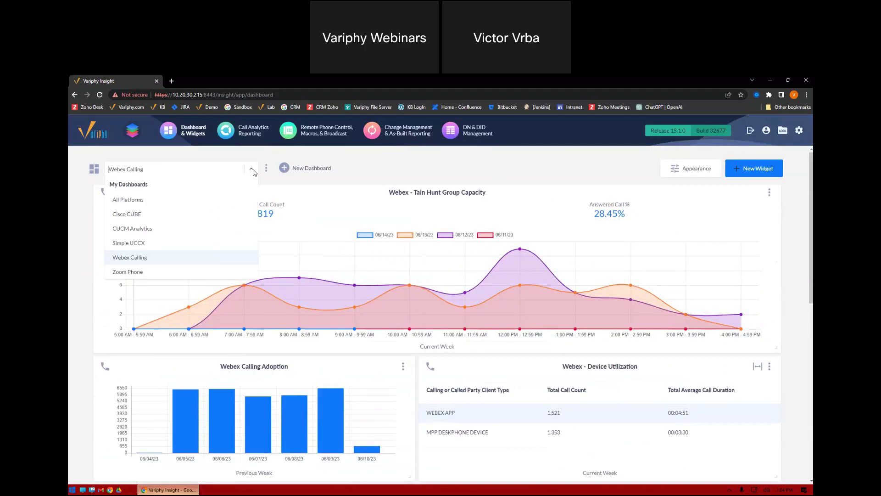
pyautogui.click(180, 231)
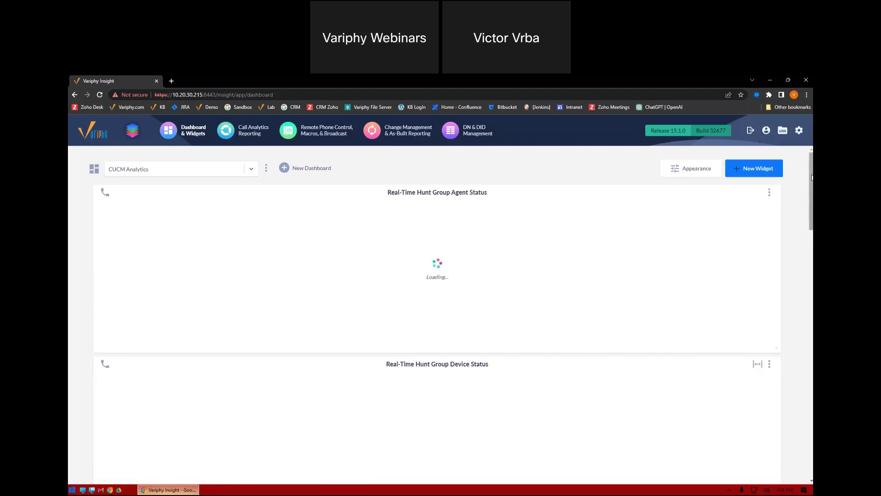
pyautogui.moveTo(811, 177); pyautogui.dragTo(811, 183)
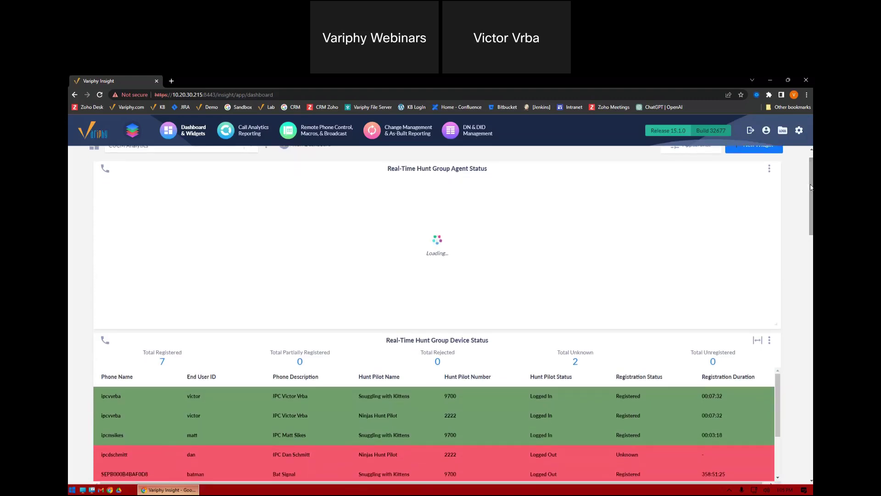
pyautogui.moveTo(810, 185)
pyautogui.mouseDown()
pyautogui.moveTo(812, 197)
pyautogui.moveTo(812, 185)
pyautogui.mouseUp()
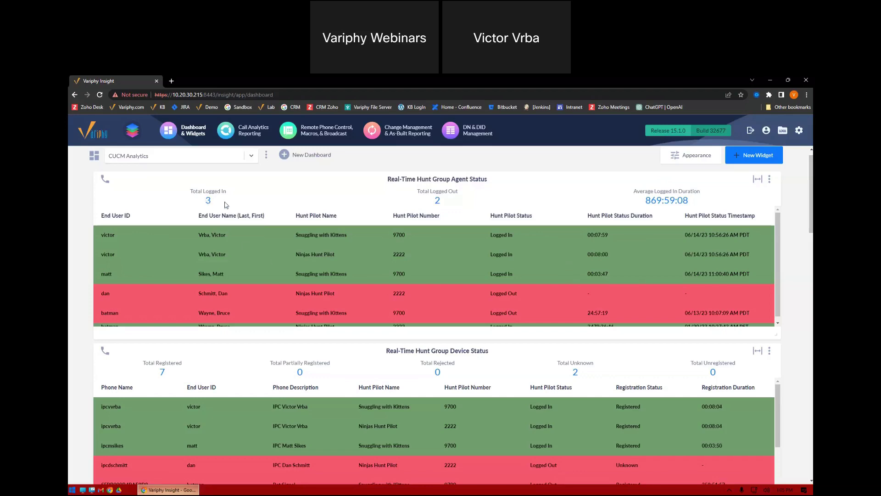
pyautogui.scroll(-2, 323, 269)
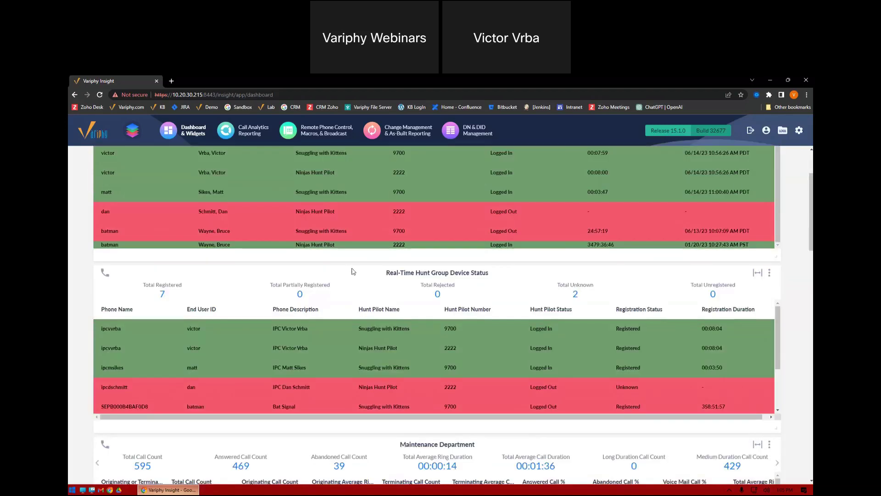
pyautogui.scroll(3, 452, 227)
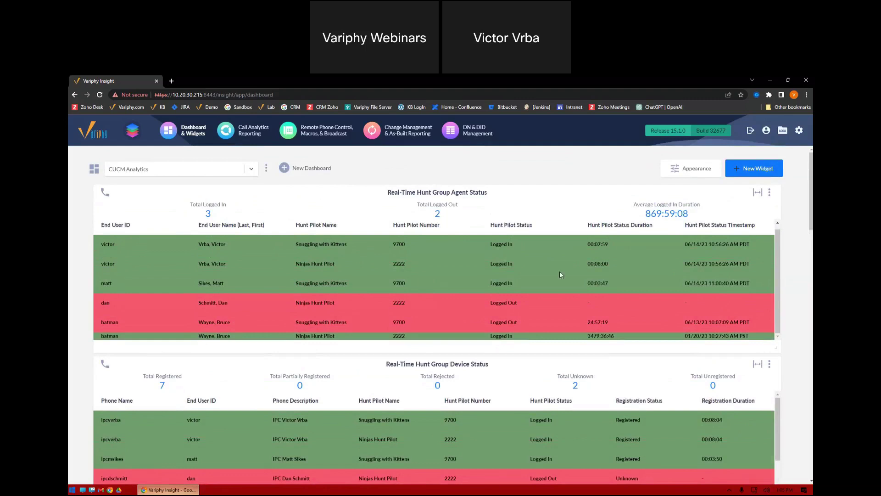
# Review the Real-Time Hunt Group Agent Status widget's settings, detail columns and selected hunt pilots, and close the configuration without saving
pyautogui.click(769, 192)
pyautogui.click(739, 211)
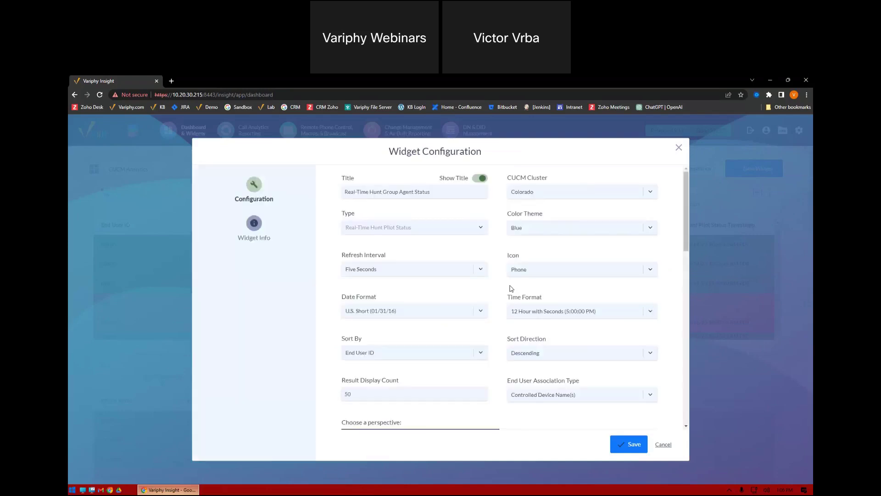
pyautogui.scroll(-2, 501, 248)
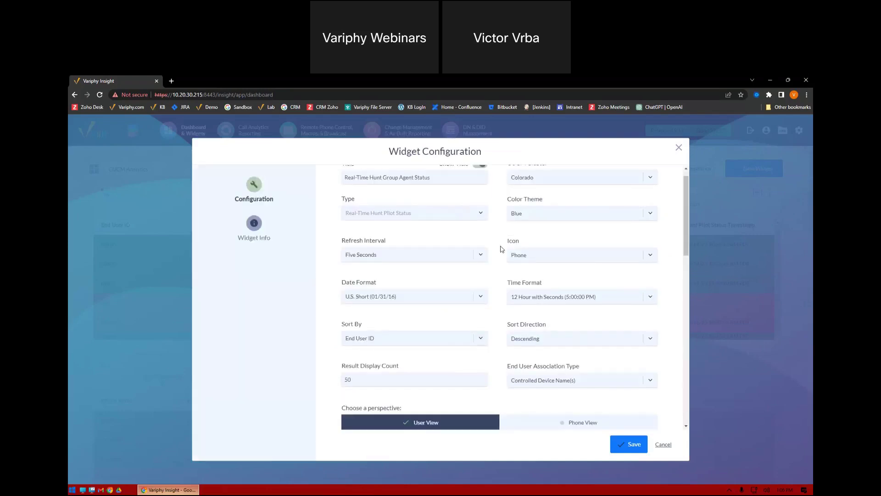
pyautogui.scroll(-1, 501, 248)
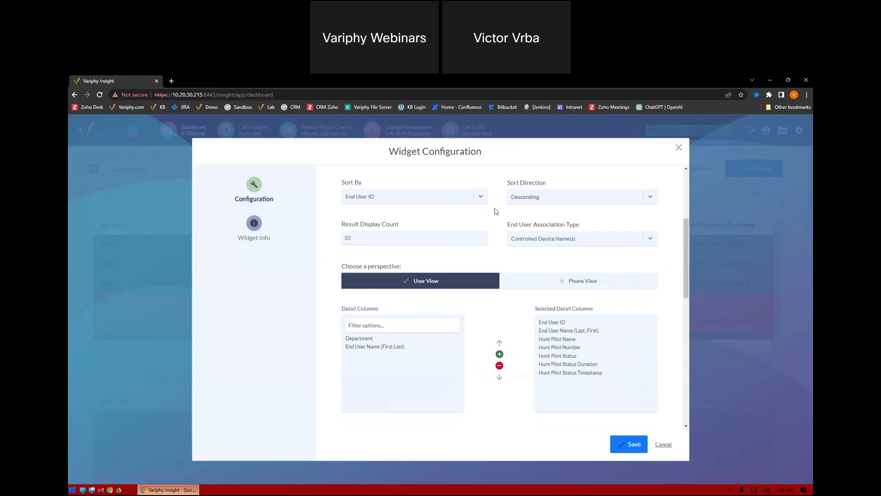
pyautogui.scroll(-3, 504, 216)
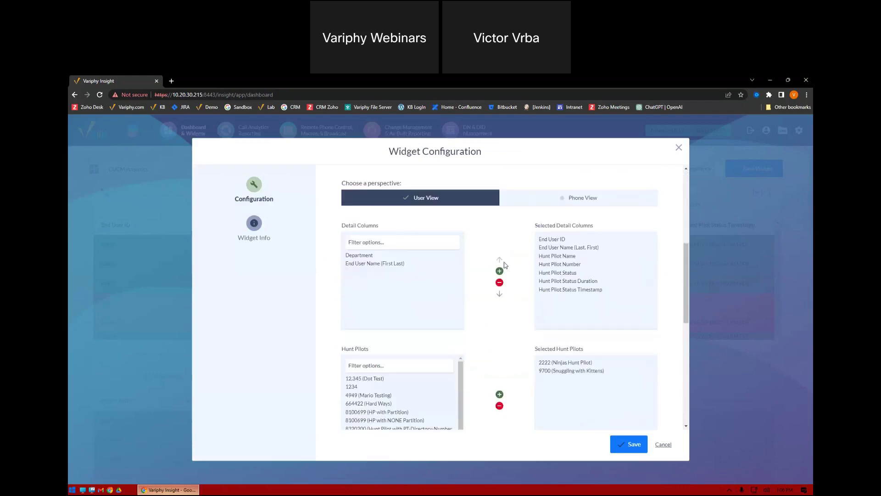
pyautogui.scroll(-1, 508, 308)
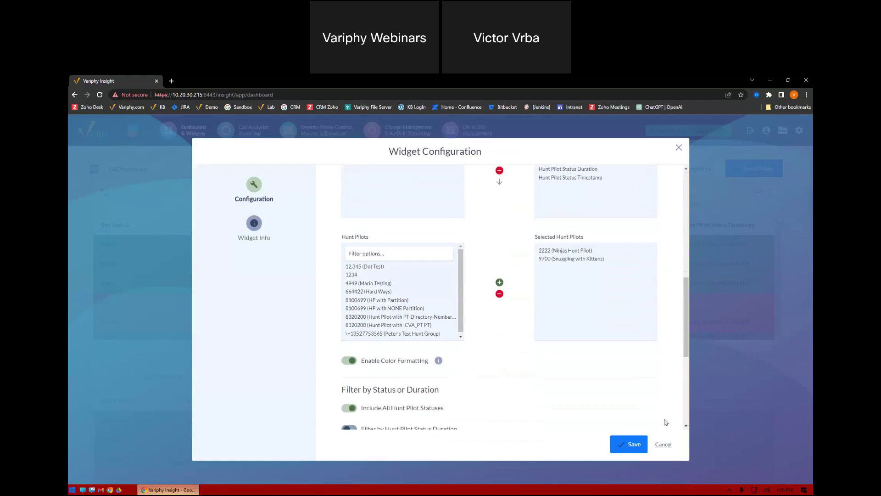
pyautogui.click(663, 444)
# Examine the end user IDs, hunt pilot statuses and registration statuses in the Real-Time Hunt Group Device Status widget
pyautogui.scroll(-2, 636, 321)
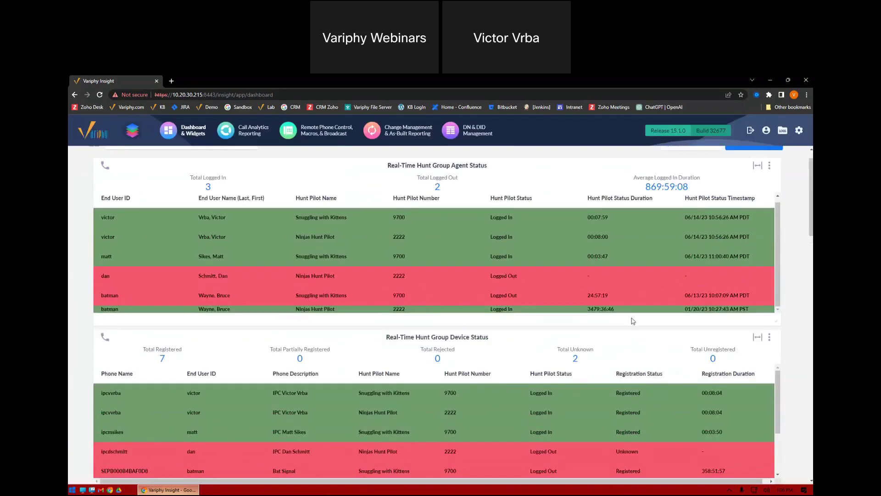
pyautogui.scroll(-1, 632, 320)
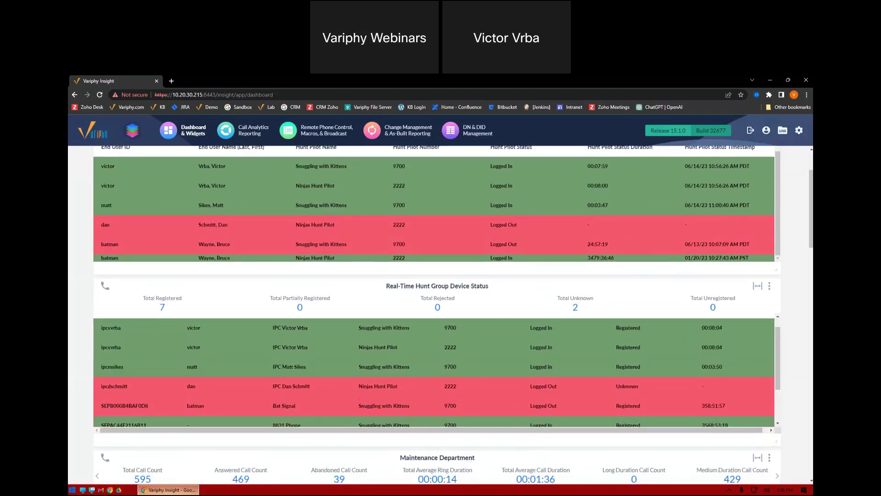
pyautogui.moveTo(778, 359); pyautogui.dragTo(776, 327)
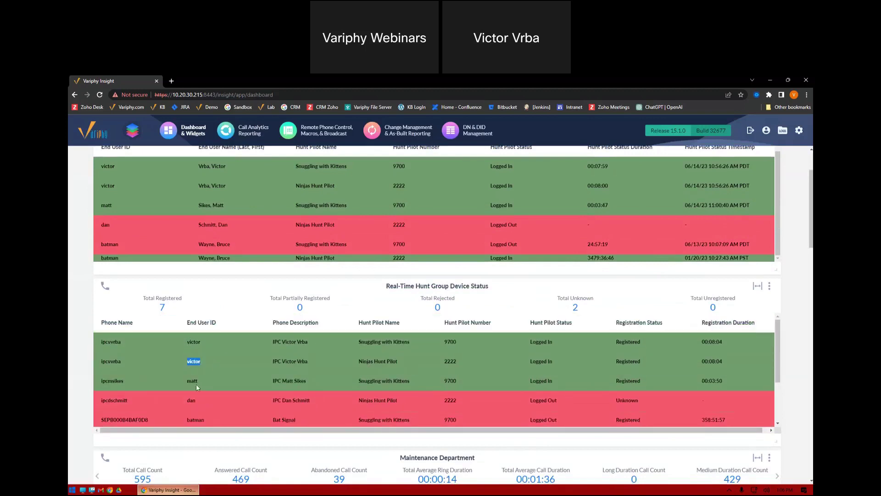
pyautogui.scroll(-2, 229, 372)
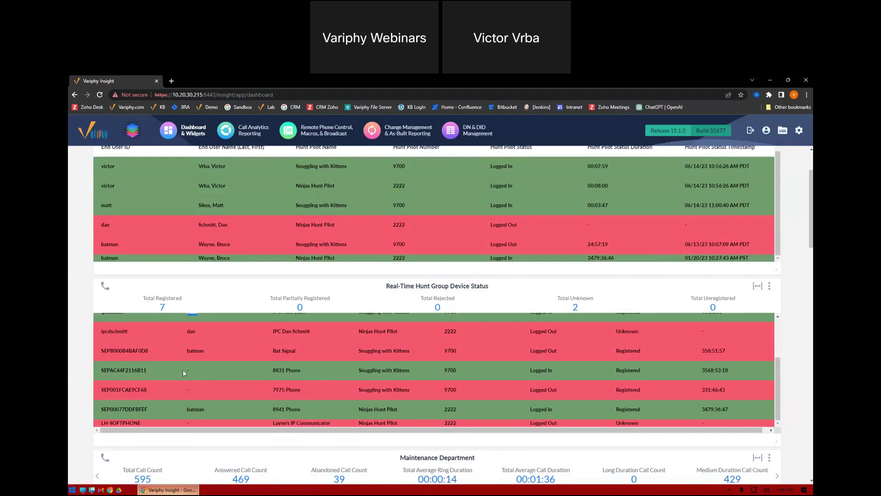
pyautogui.moveTo(183, 370); pyautogui.dragTo(192, 372)
pyautogui.scroll(3, 340, 372)
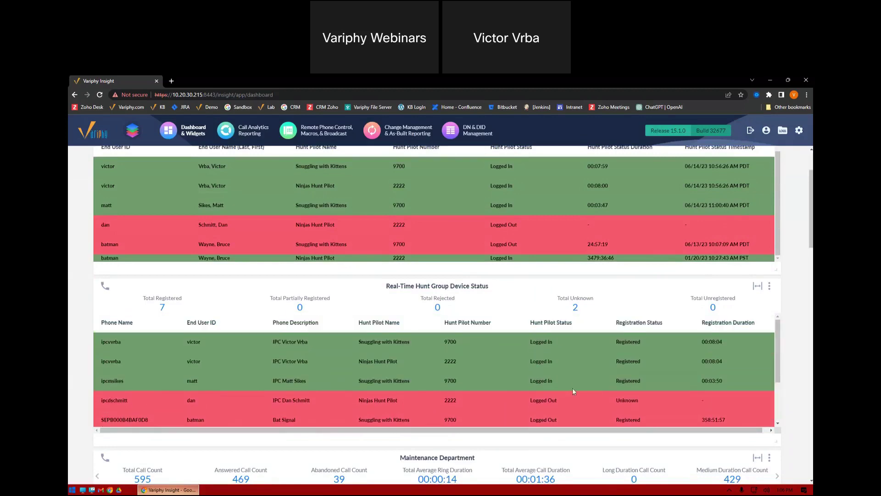
pyautogui.scroll(-4, 559, 398)
pyautogui.scroll(2, 643, 301)
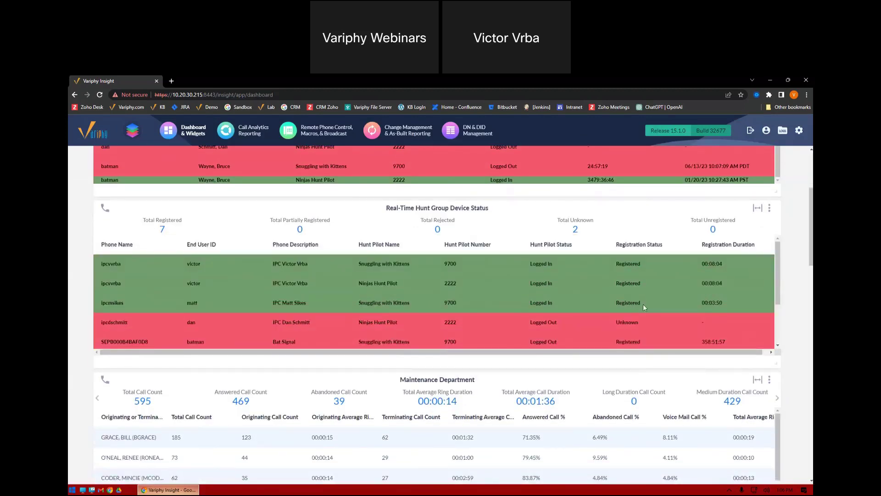
pyautogui.moveTo(639, 324); pyautogui.dragTo(619, 322)
# Narrow the End User ID, End User Name, Hunt Pilot Name and Hunt Pilot Number columns in the Real-Time Hunt Group Agent Status widget and save the widths
pyautogui.scroll(3, 654, 310)
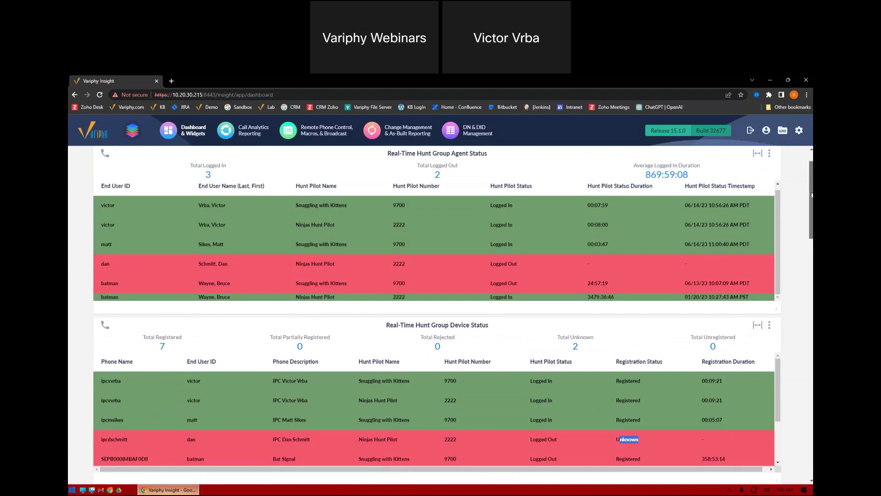
pyautogui.scroll(1, 811, 191)
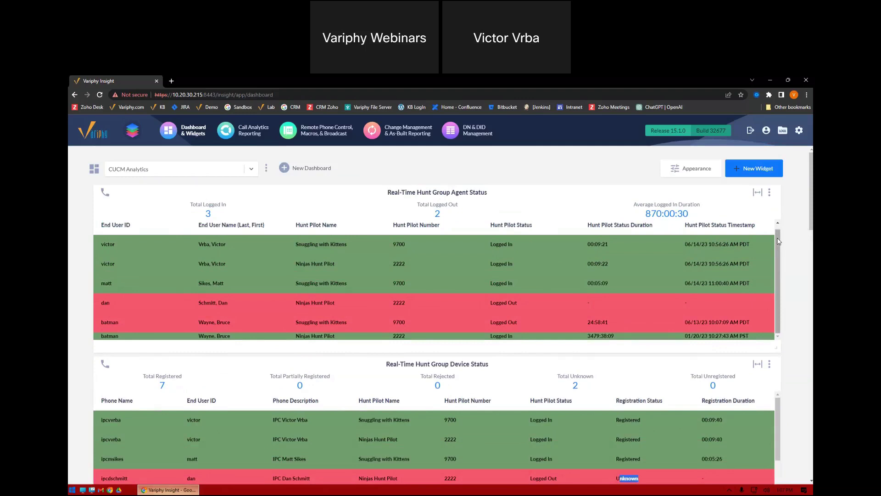
pyautogui.click(758, 193)
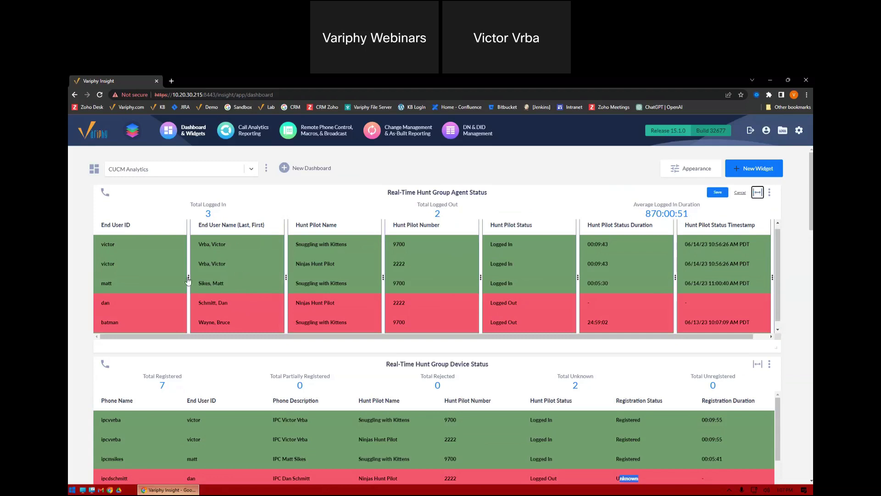
pyautogui.moveTo(188, 277); pyautogui.dragTo(144, 285)
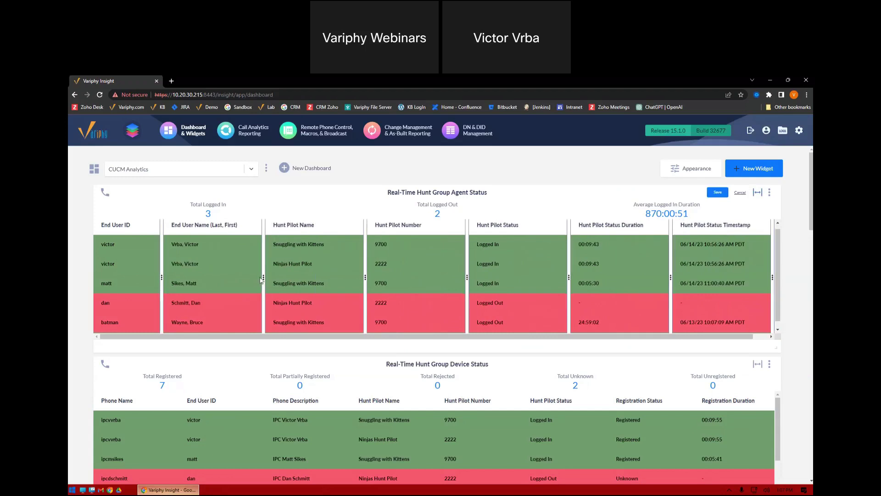
pyautogui.moveTo(264, 280); pyautogui.dragTo(204, 290)
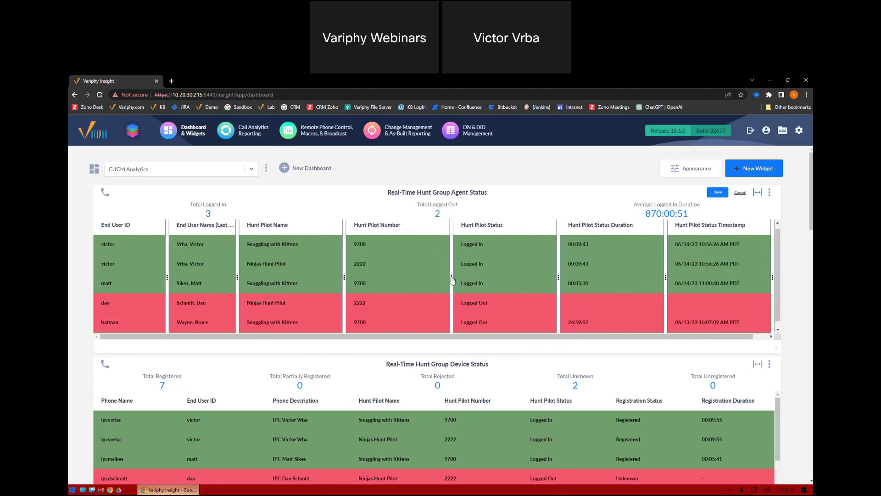
pyautogui.moveTo(452, 279); pyautogui.dragTo(433, 277)
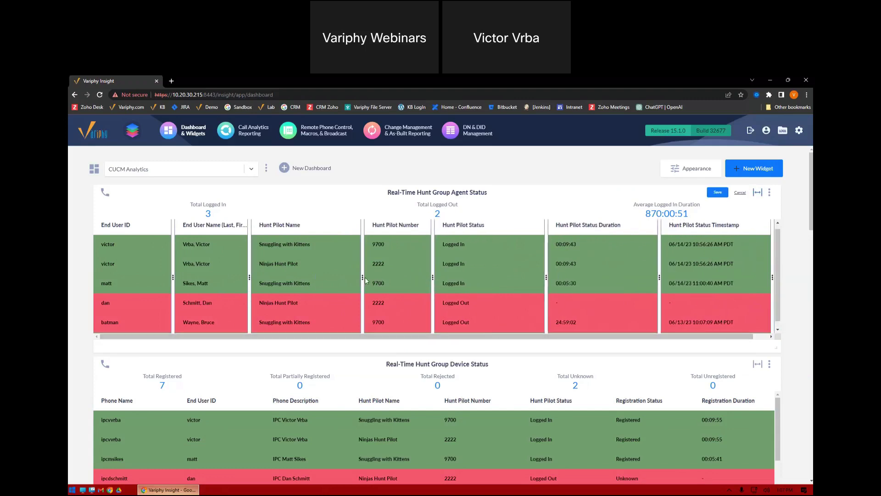
pyautogui.moveTo(365, 277); pyautogui.dragTo(334, 278)
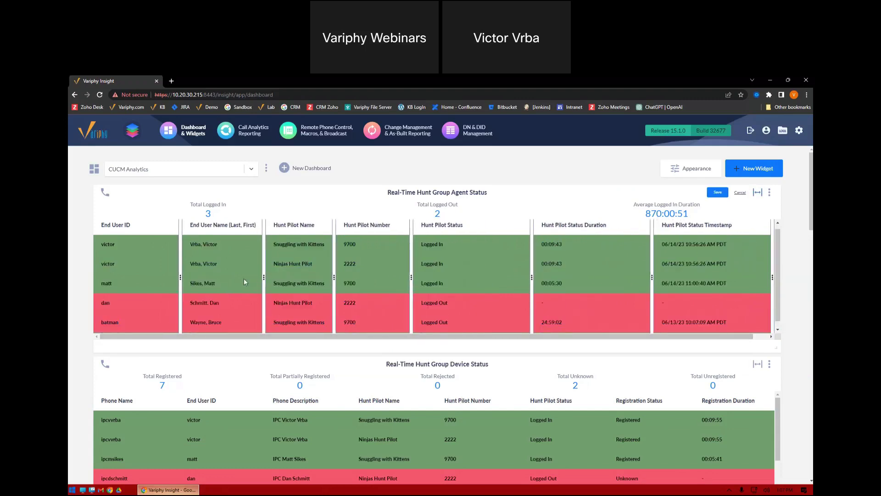
pyautogui.moveTo(181, 278); pyautogui.dragTo(149, 282)
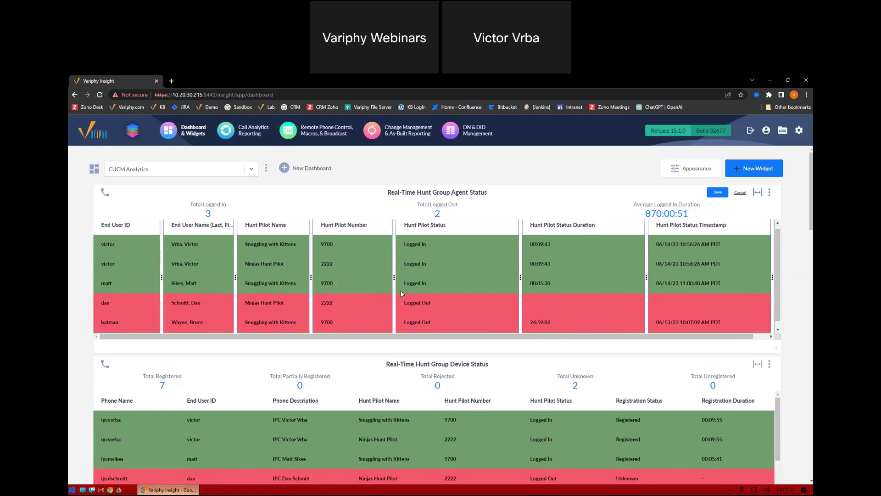
pyautogui.moveTo(395, 281); pyautogui.dragTo(347, 315)
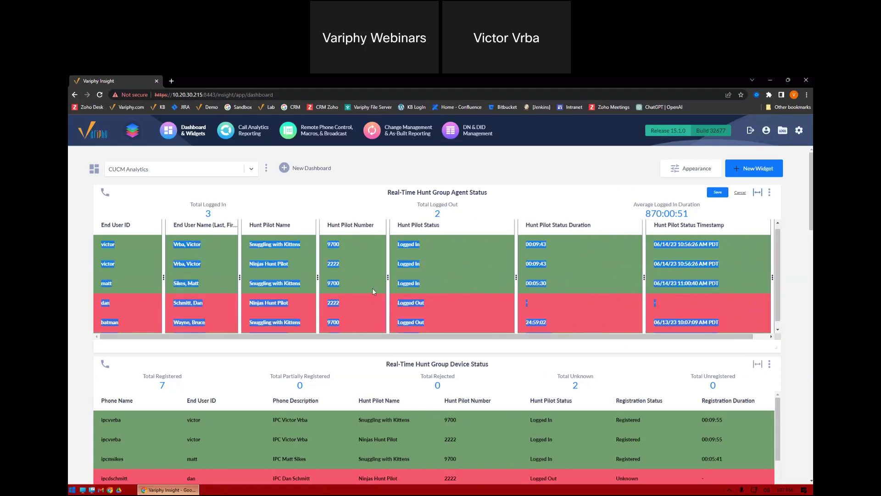
pyautogui.click(381, 301)
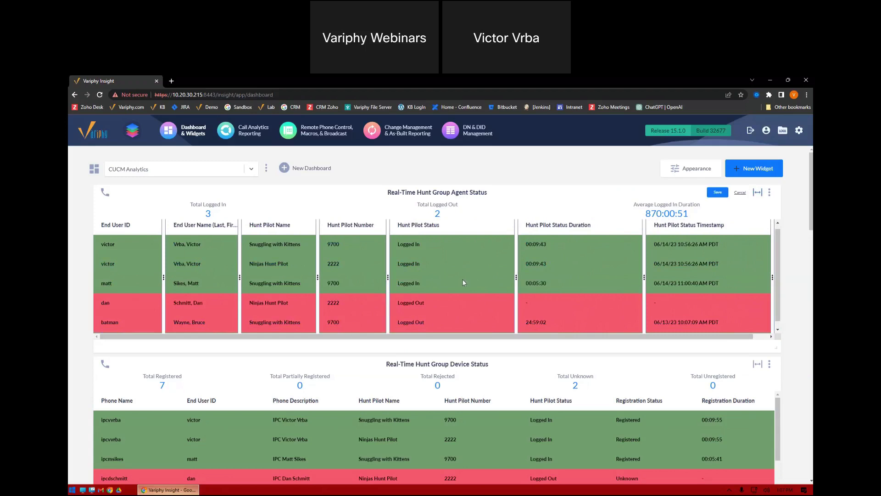
pyautogui.click(718, 193)
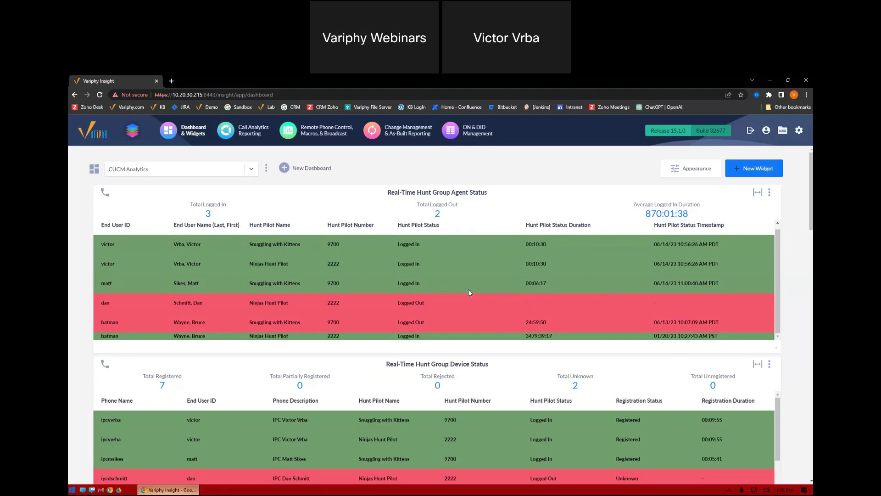
# Switch to the Zoom Calling (Zoom) platform and open its Call Analytics Reporting reports
pyautogui.click(258, 126)
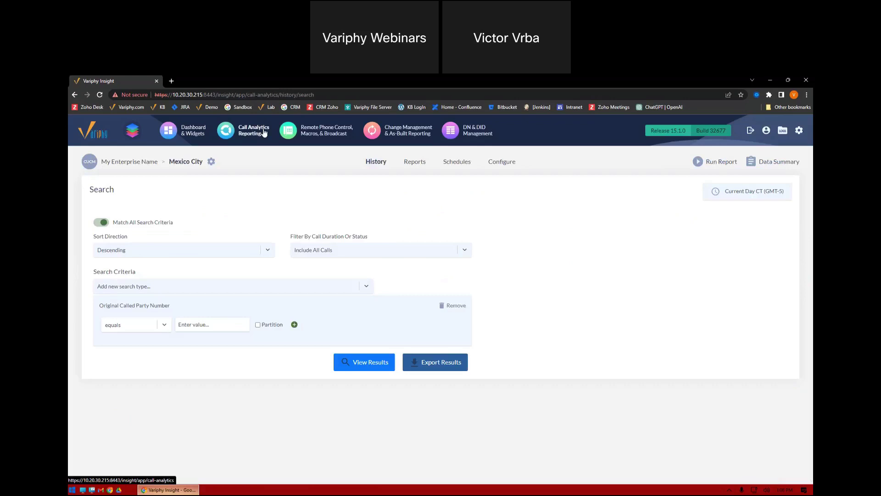
pyautogui.click(133, 132)
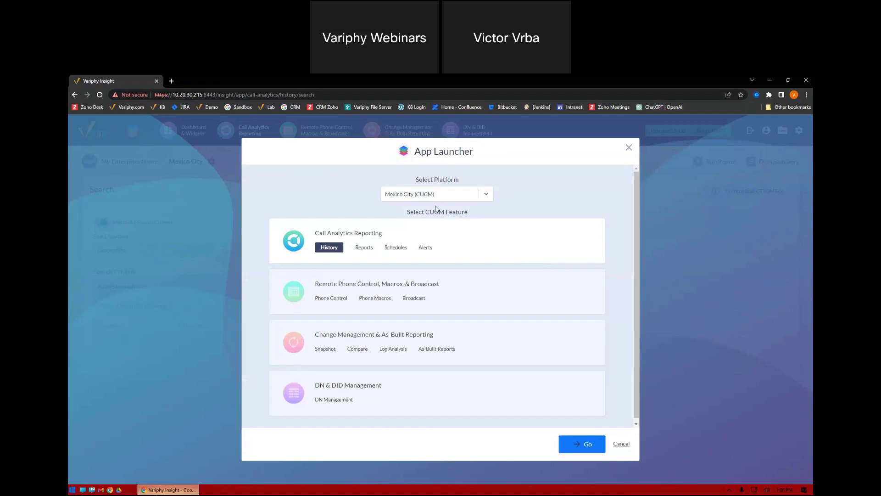
pyautogui.click(442, 199)
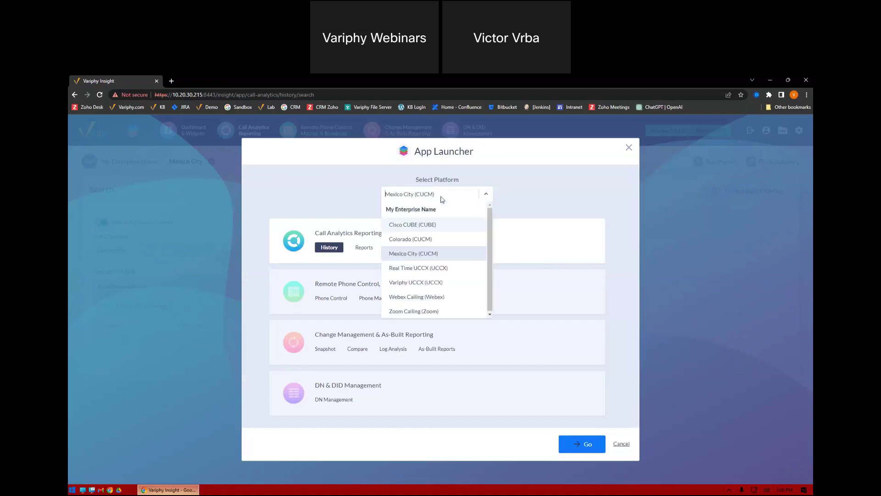
pyautogui.click(421, 311)
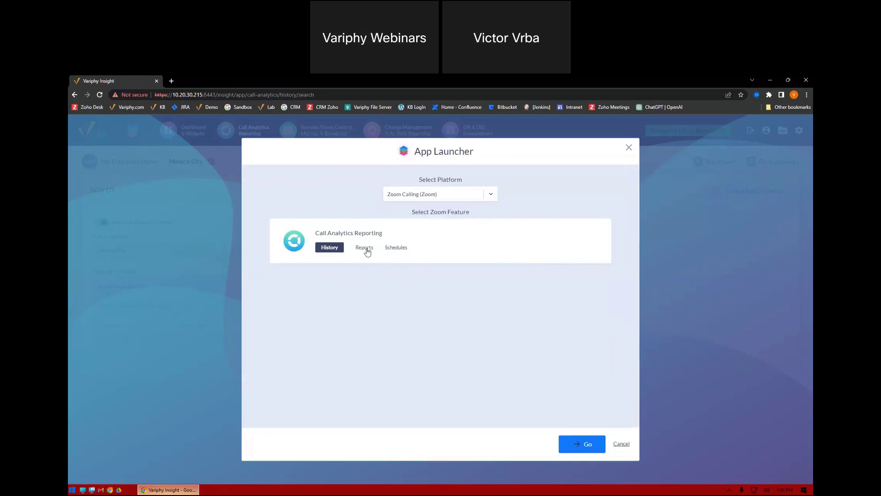
pyautogui.click(364, 247)
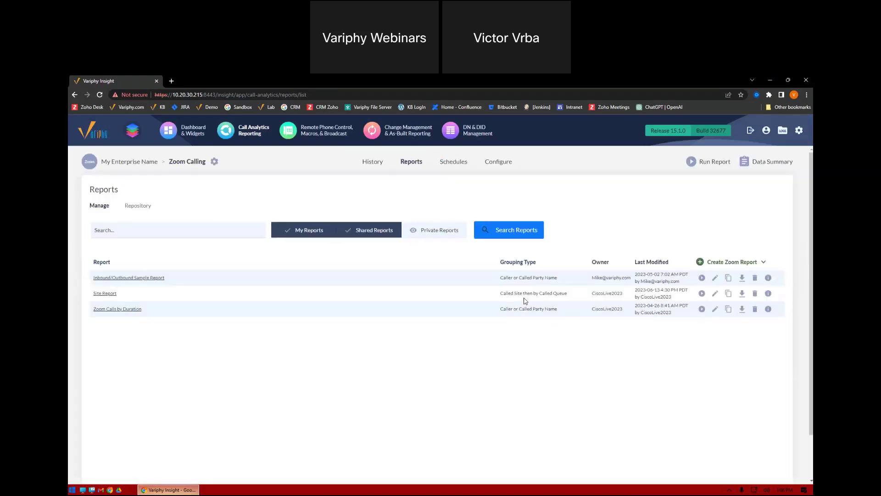
# Review the Site Report's grouping statistics and the available secondary grouping types, and close the report editor without saving
pyautogui.click(715, 294)
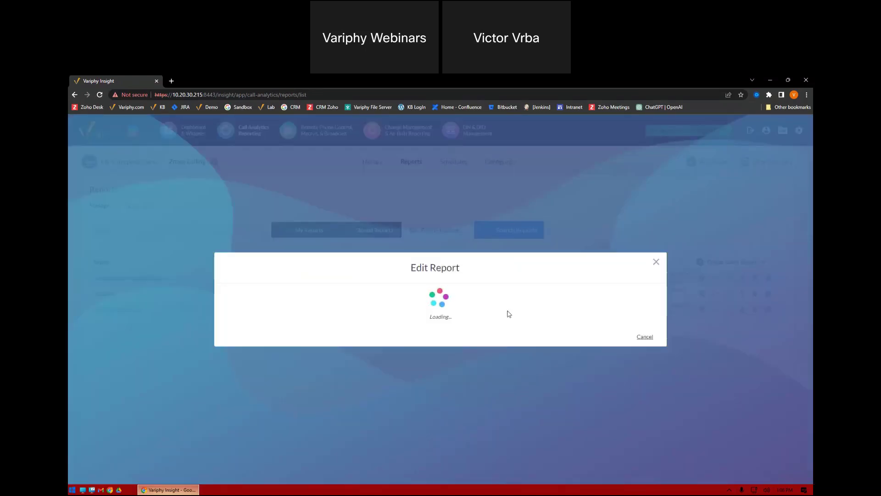
pyautogui.click(254, 274)
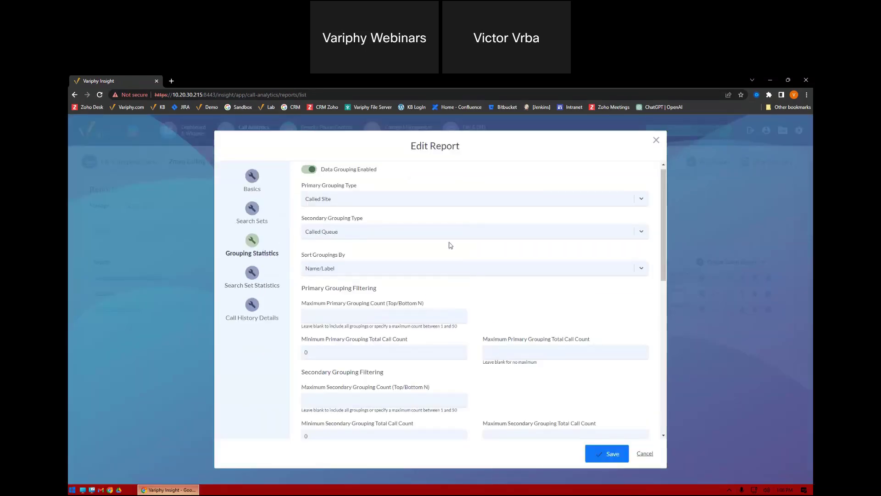
pyautogui.click(390, 235)
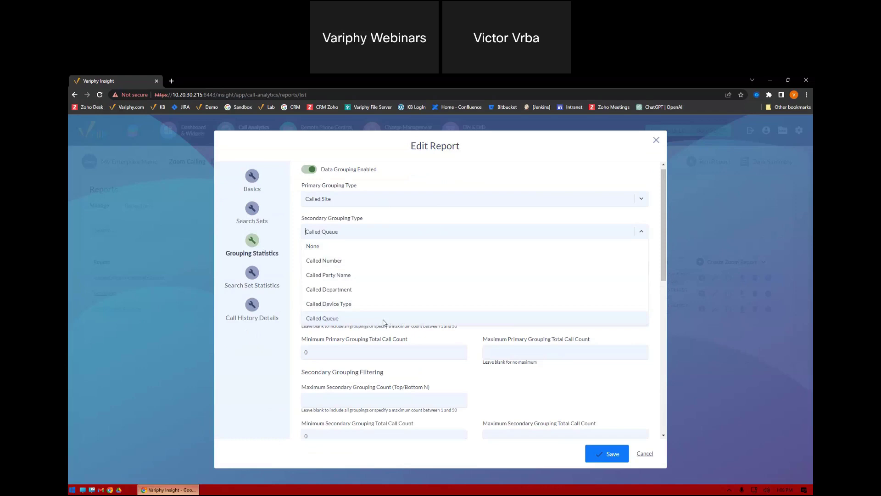
pyautogui.click(662, 276)
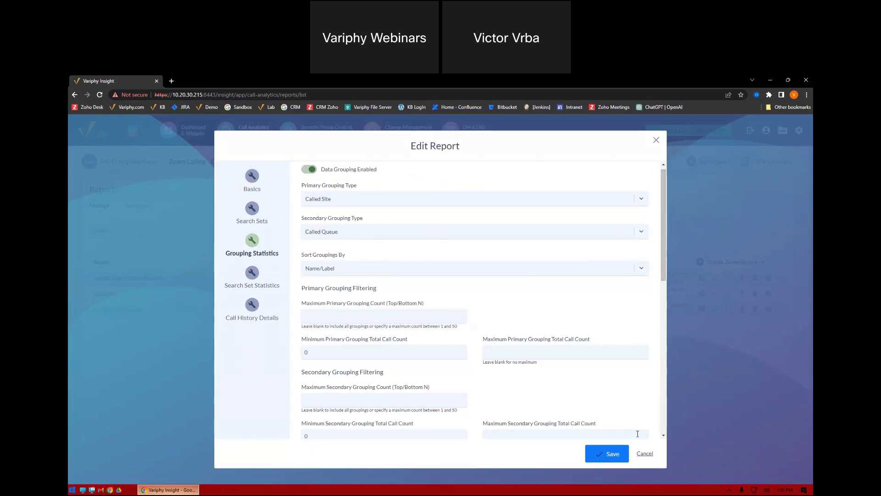
pyautogui.click(645, 453)
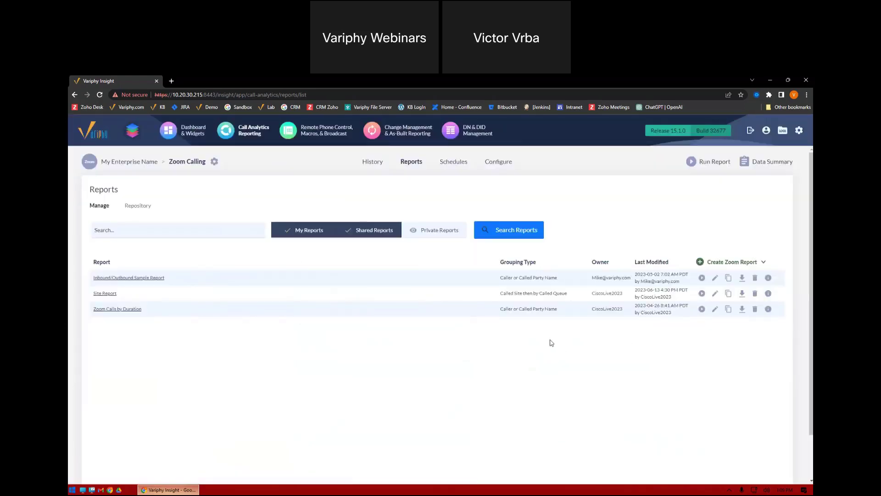
# Run the Site Report as an HTML download with the date range set to Current Week
pyautogui.click(701, 293)
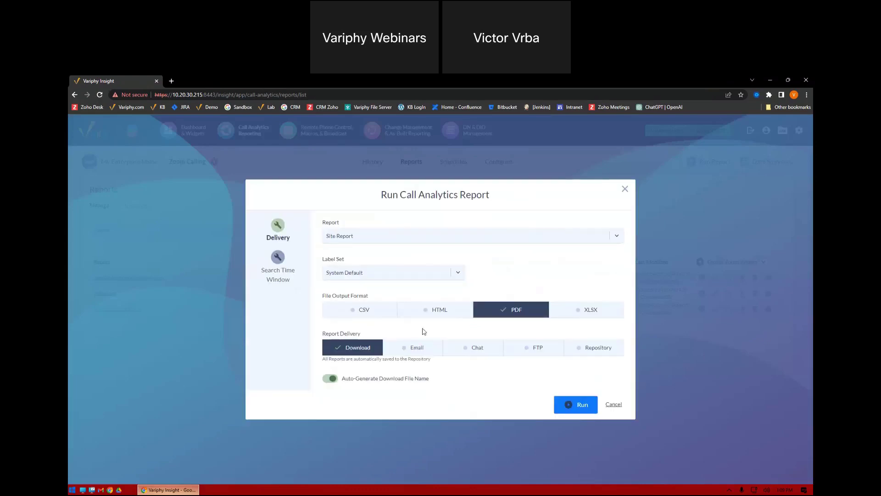
pyautogui.click(434, 311)
pyautogui.click(278, 257)
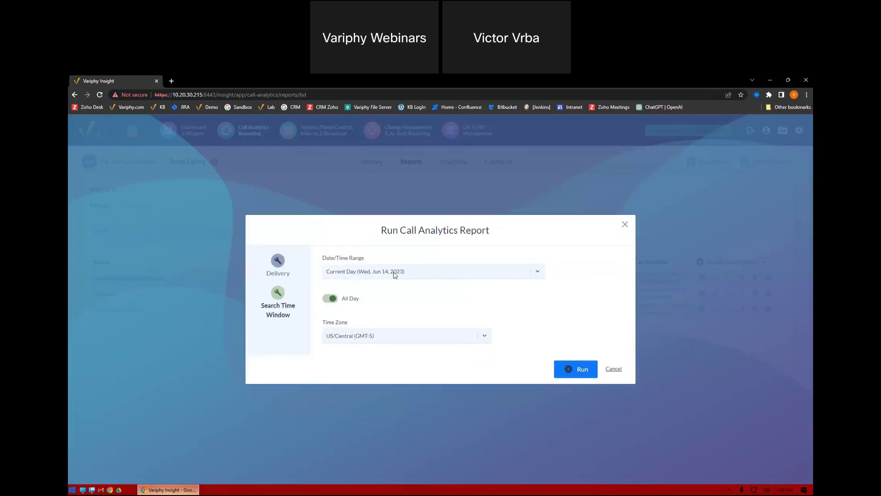
pyautogui.click(393, 272)
pyautogui.click(533, 356)
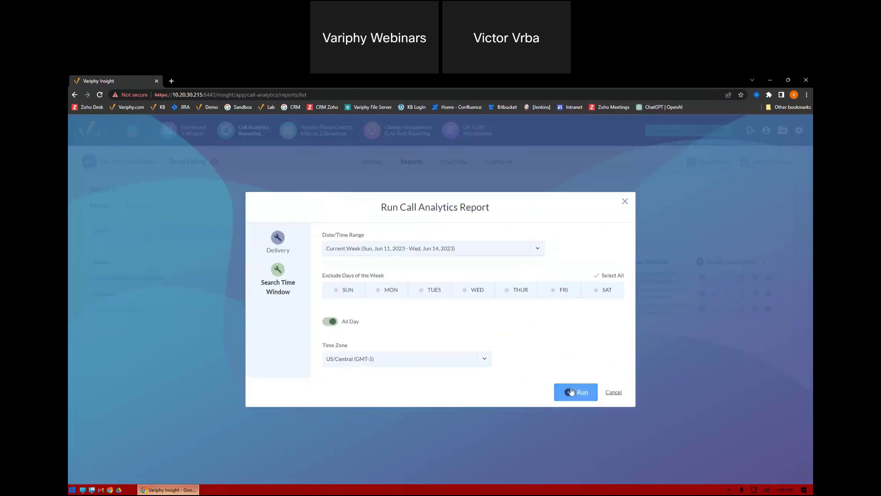
pyautogui.click(572, 392)
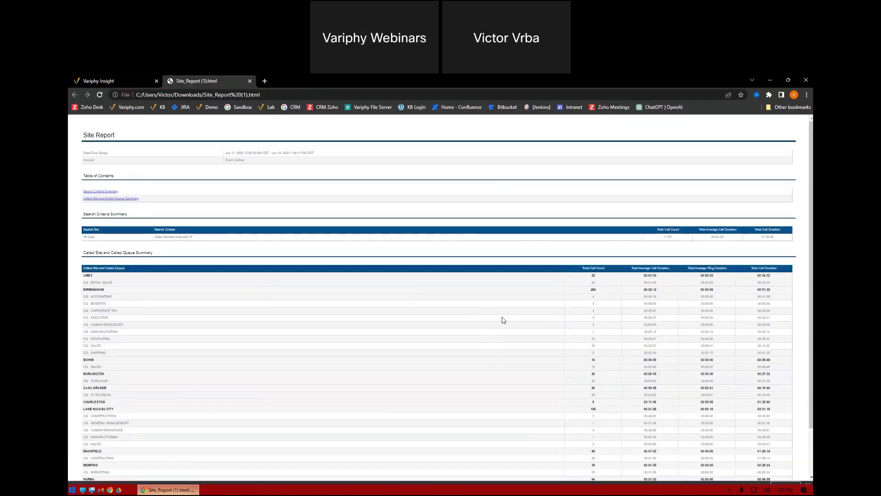
# Examine the called sites and their call queues in the downloaded Site Report enlarged to 110%, then close the report
pyautogui.hotkey('ctrl', '+')
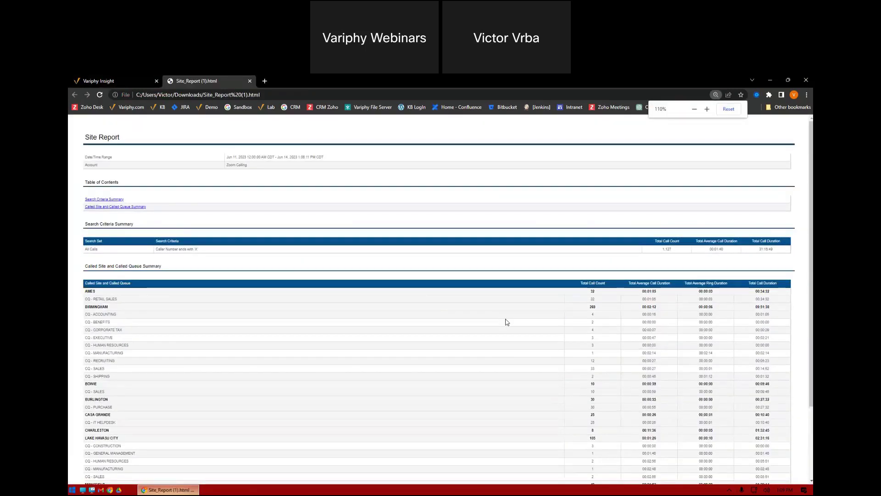
pyautogui.scroll(-1, 294, 304)
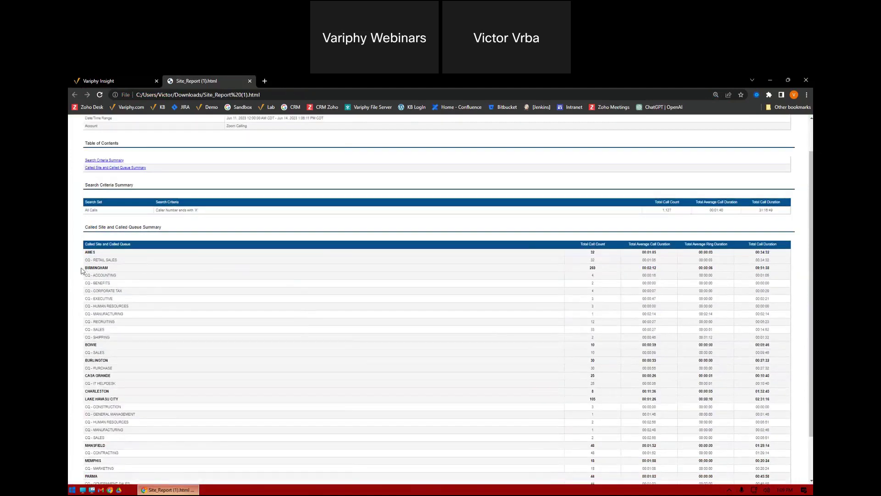
pyautogui.moveTo(82, 269); pyautogui.dragTo(109, 269)
pyautogui.click(275, 289)
pyautogui.scroll(-1, 321, 324)
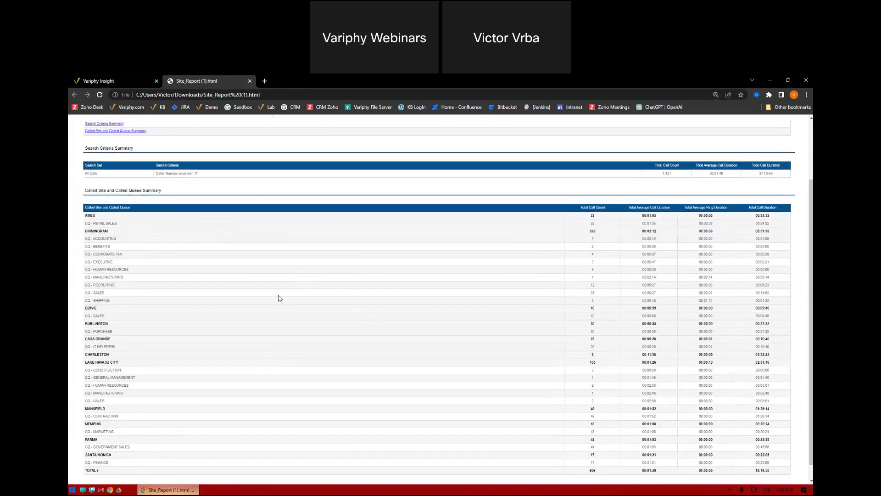
pyautogui.scroll(1, 277, 297)
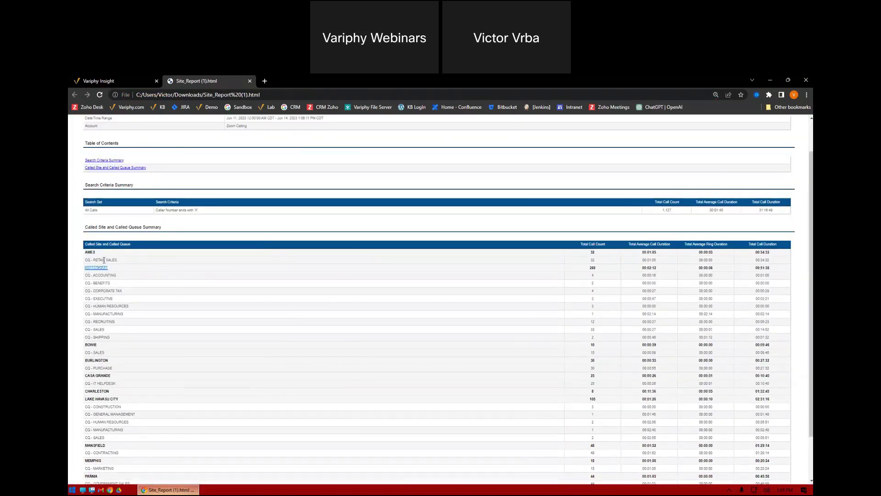
pyautogui.doubleClick(91, 252)
pyautogui.moveTo(85, 275); pyautogui.dragTo(127, 340)
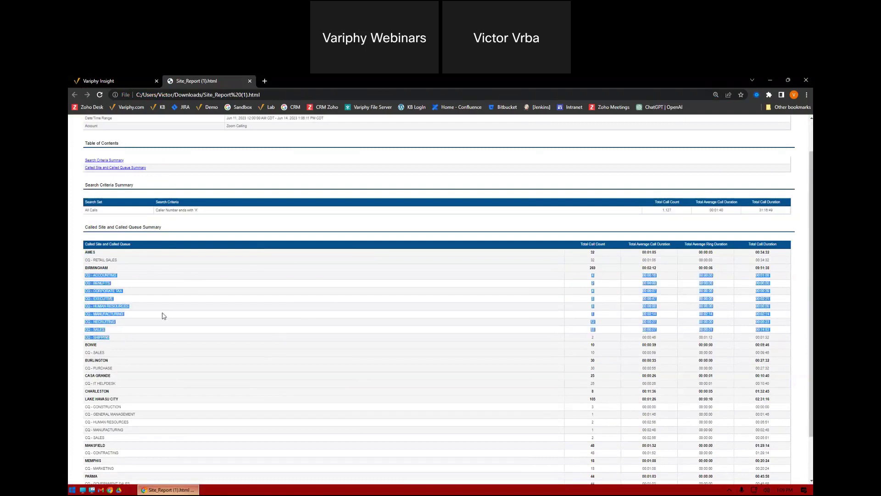
pyautogui.scroll(-1, 162, 322)
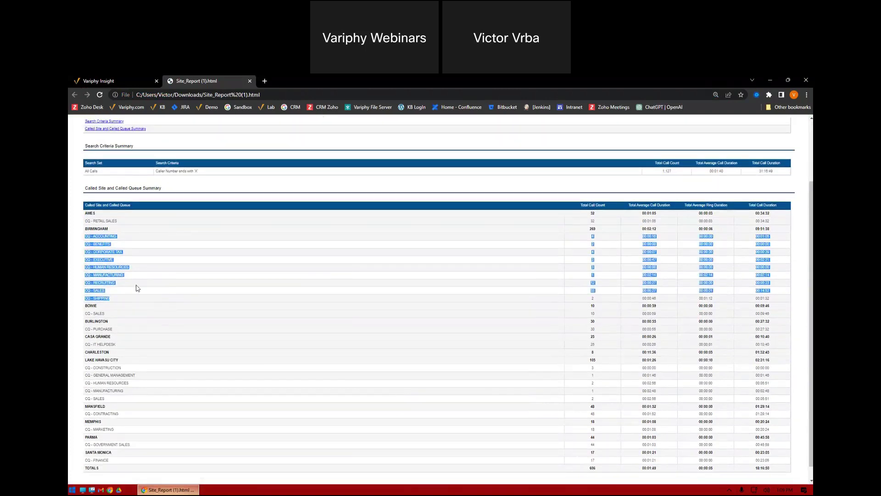
pyautogui.scroll(1, 183, 312)
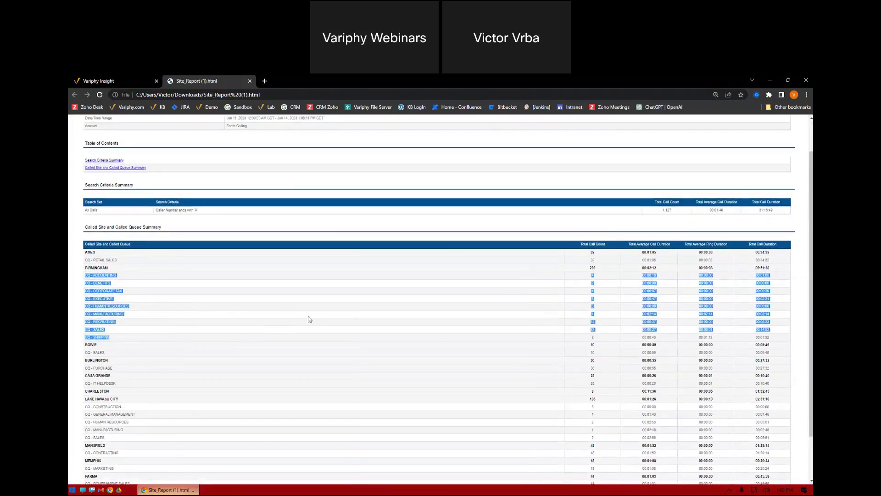
pyautogui.scroll(1, 310, 320)
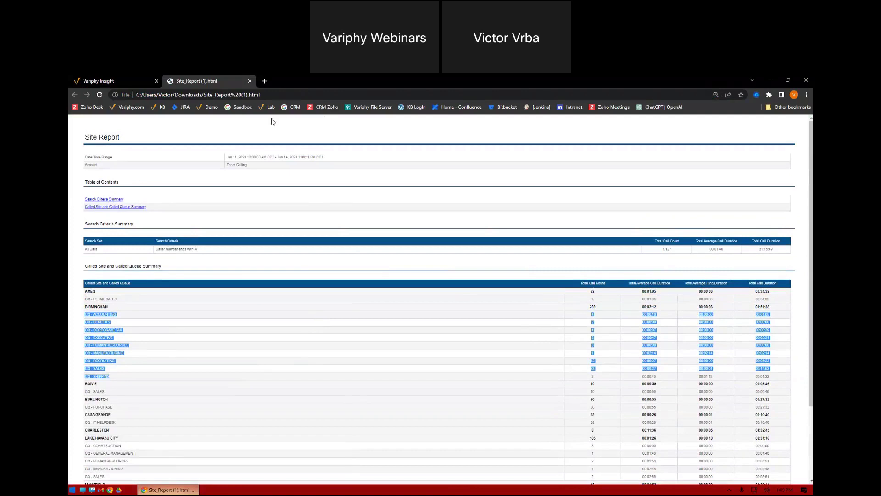
pyautogui.click(250, 81)
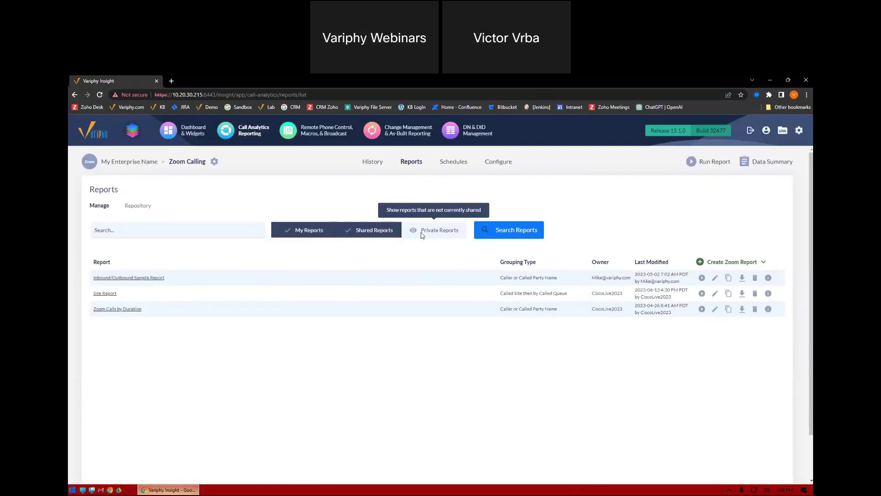